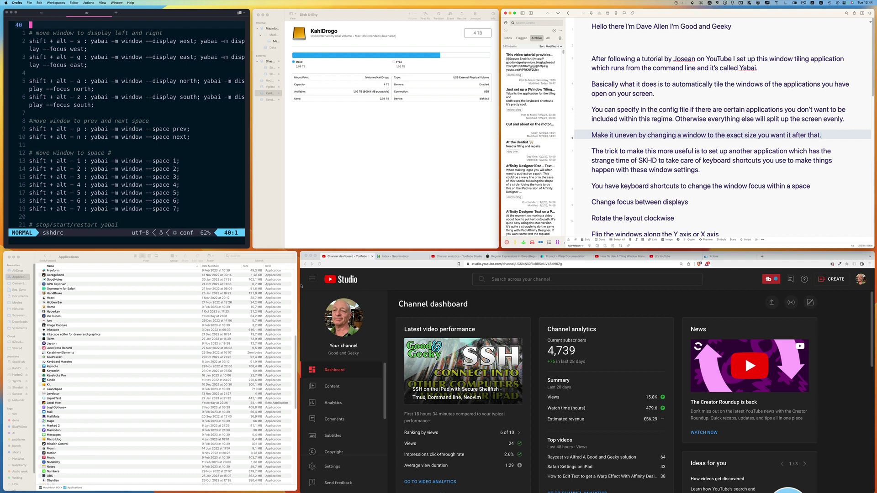
- Resize the tiles so Finder takes space from the browser, and the terminal and Disk Utility take space from Drafts
left_click_drag(301, 286, 492, 287)
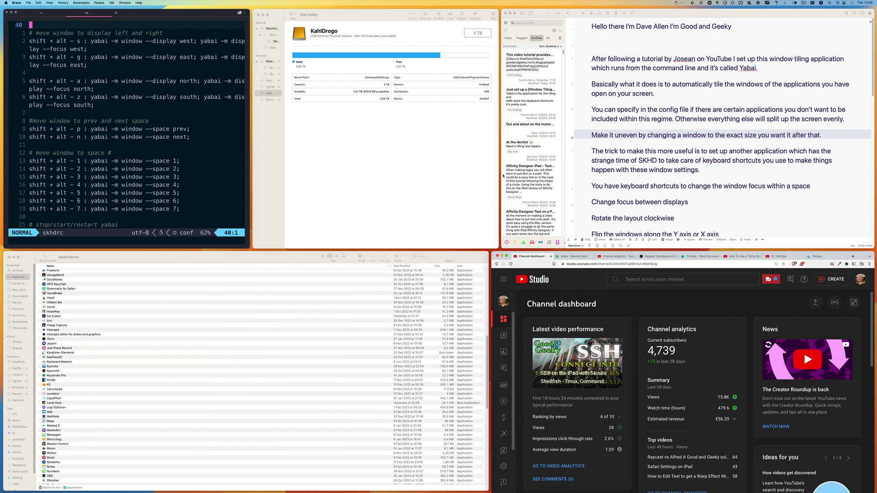
left_click_drag(504, 175, 633, 178)
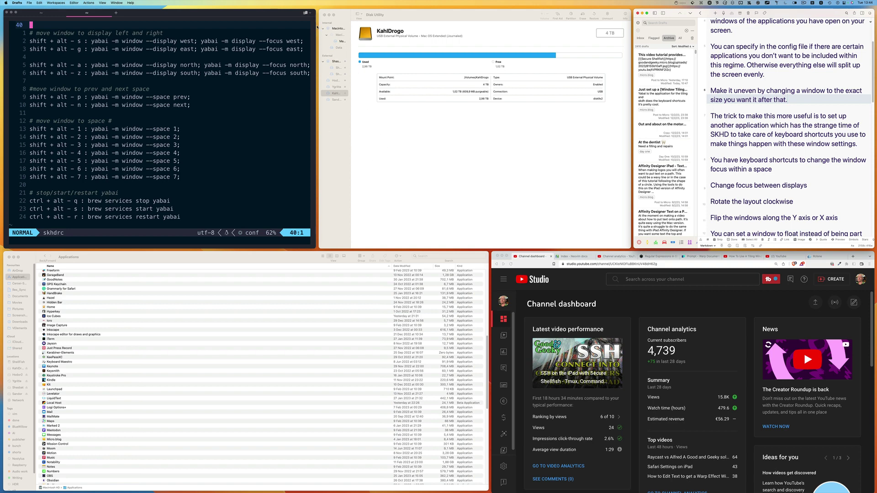
- Show yabairc in the terminal and move window focus through Disk Utility, Drafts, the browser, Finder, Disk Utility and back to the terminal
left_click(42, 12)
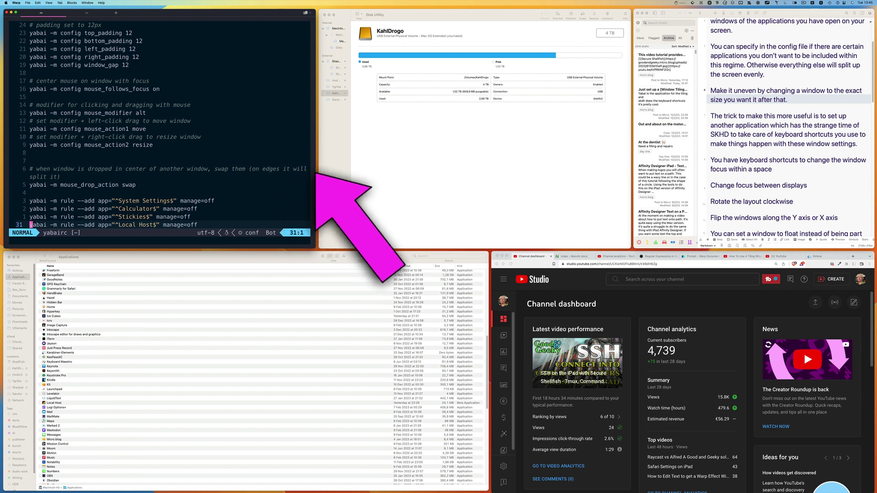
key("alt+l")
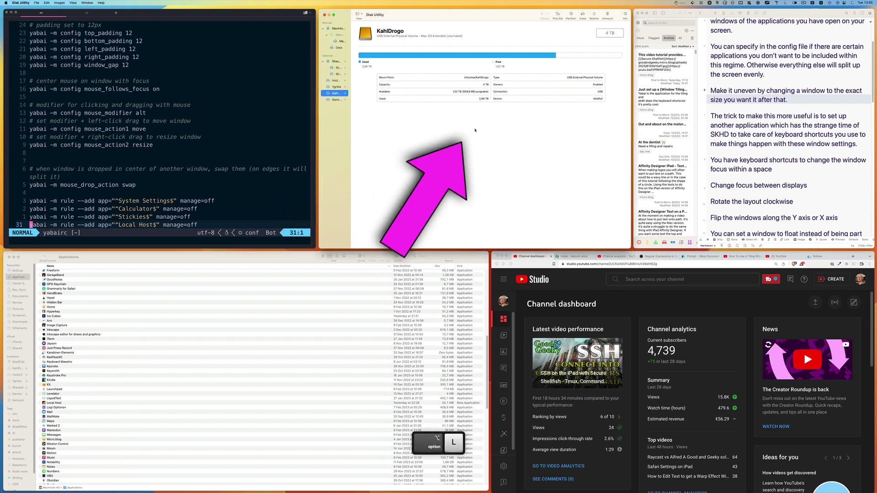
key("alt+l")
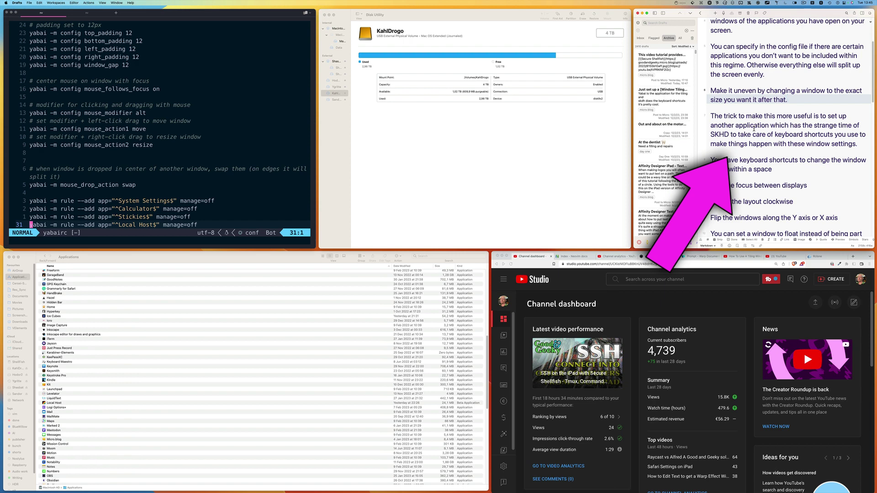
key("alt+j")
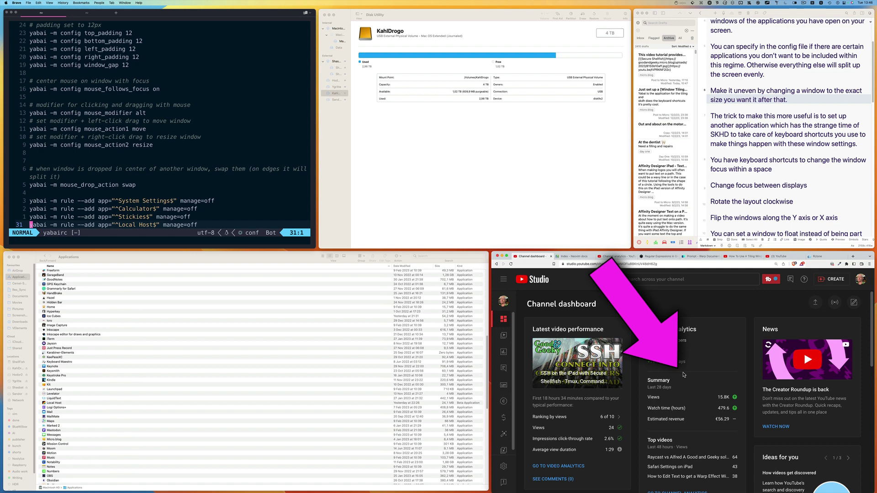
key("alt+h")
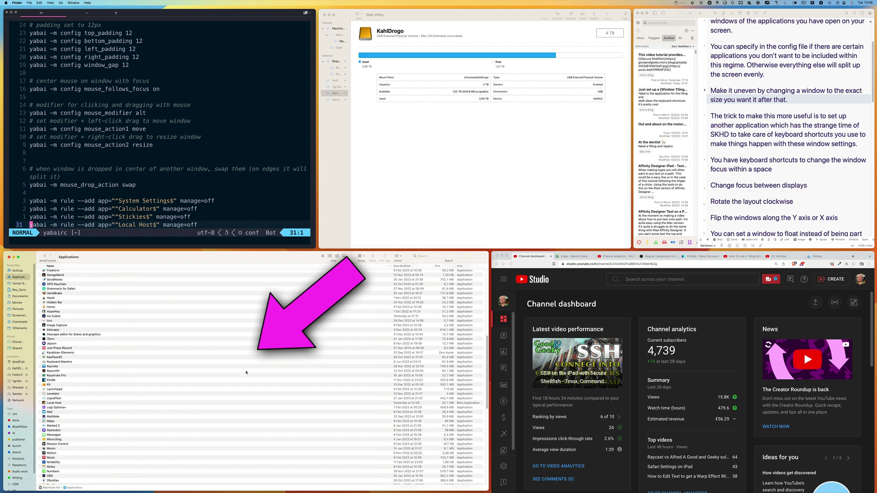
key("alt+k")
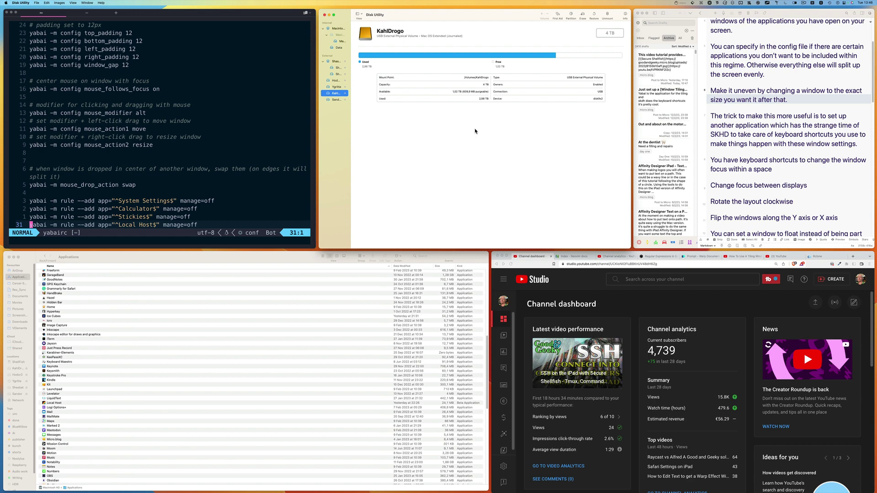
key("alt+h")
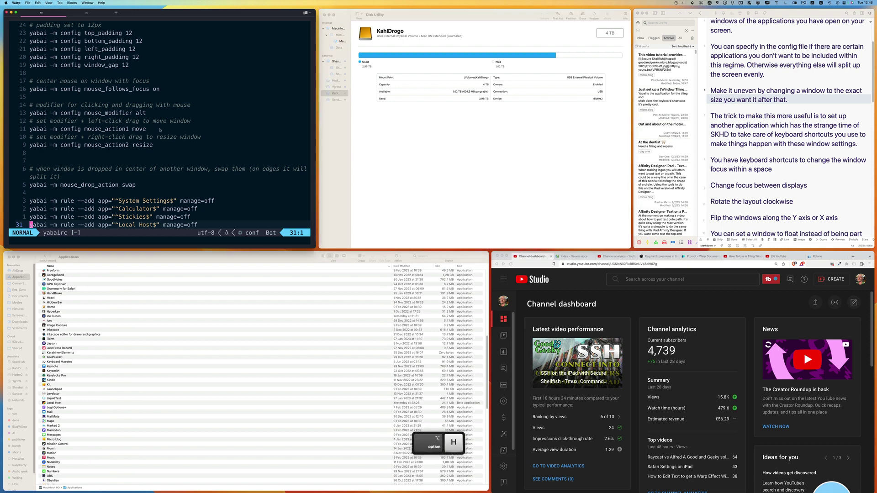
- Quit Disk Utility and balance the remaining four windows so they occupy equal areas
left_click(493, 15)
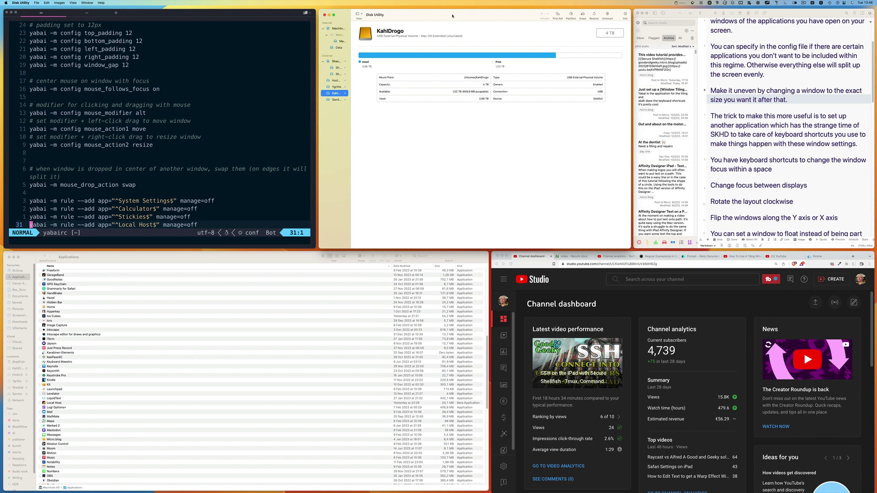
key("super+q")
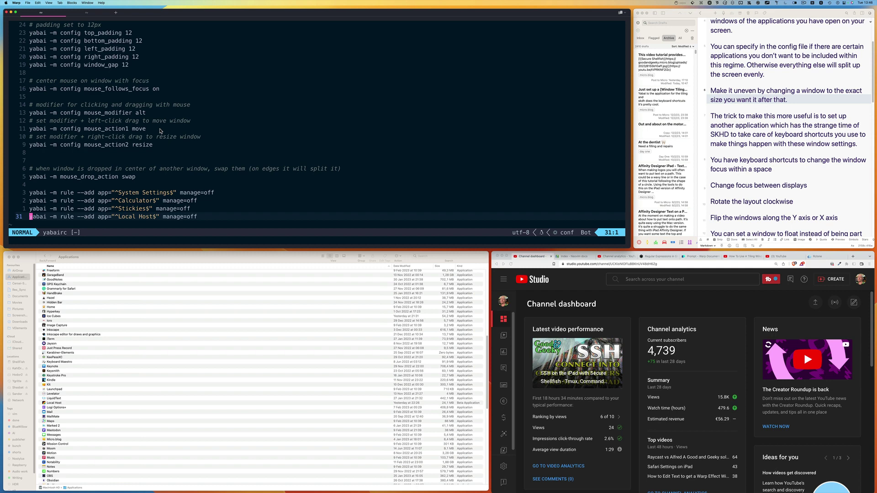
key("shift+alt+e")
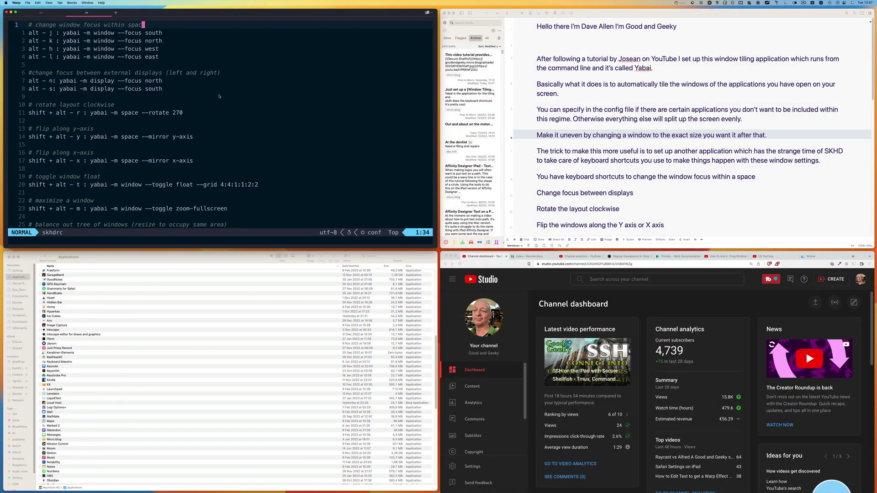
- Flip the tiled window layout along the y-axis and along the x-axis
key("shift+alt+y")
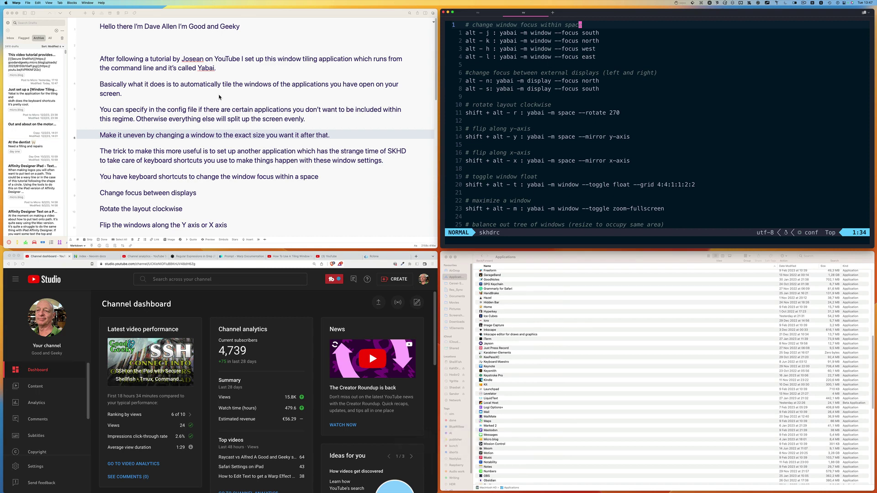
key("shift+alt+x")
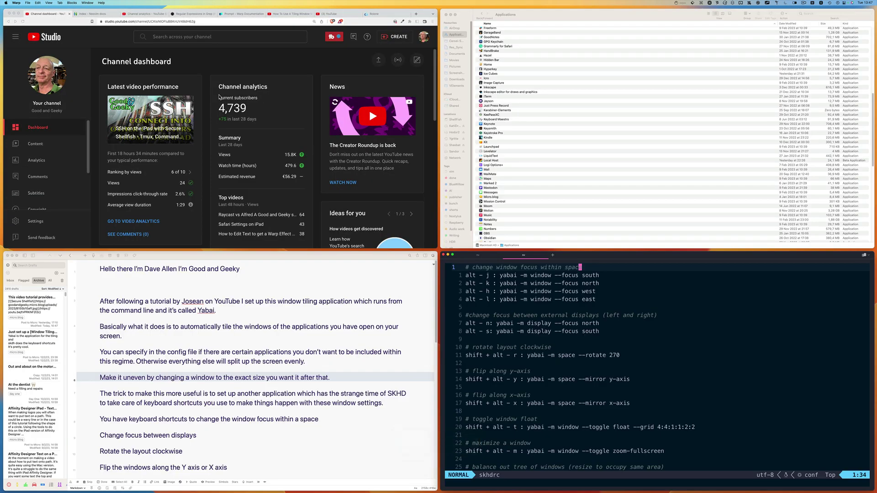
- Focus the Drafts window and rotate the layout clockwise repeatedly until Drafts sits upper left with the terminal below it
scroll(257, 413, "down", 3)
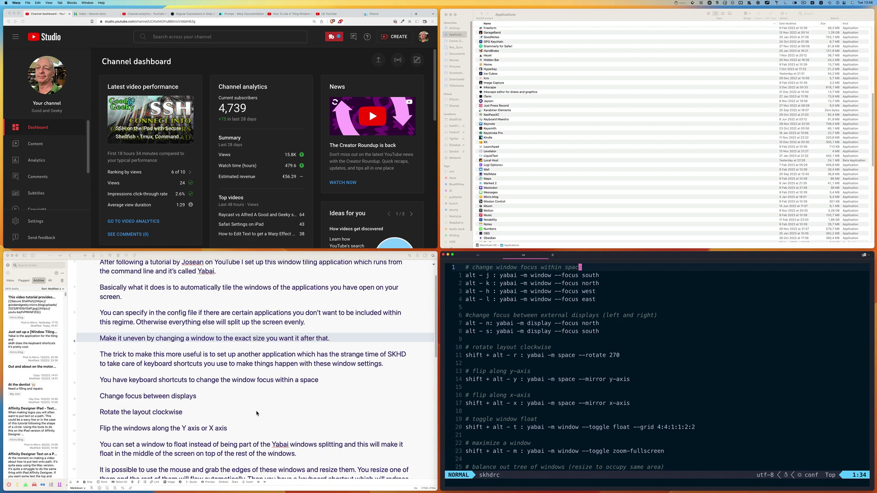
scroll(257, 414, "down", 2)
key("alt+h")
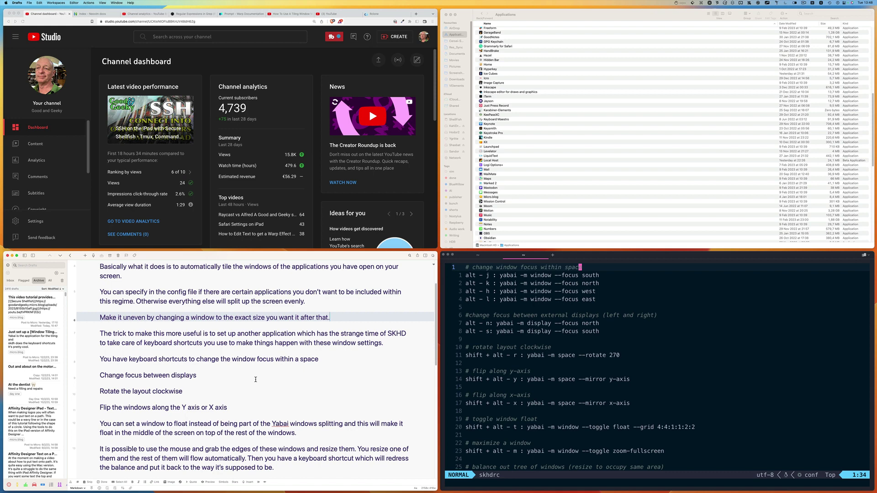
key("shift+alt+r")
key("shift+alt+r")
key("shift+alt+r")
key("shift+alt+r")
key("shift+alt+r")
key("shift+alt+r")
key("shift+alt+r")
key("shift+alt+r")
key("shift+alt+r")
key("shift+alt+r")
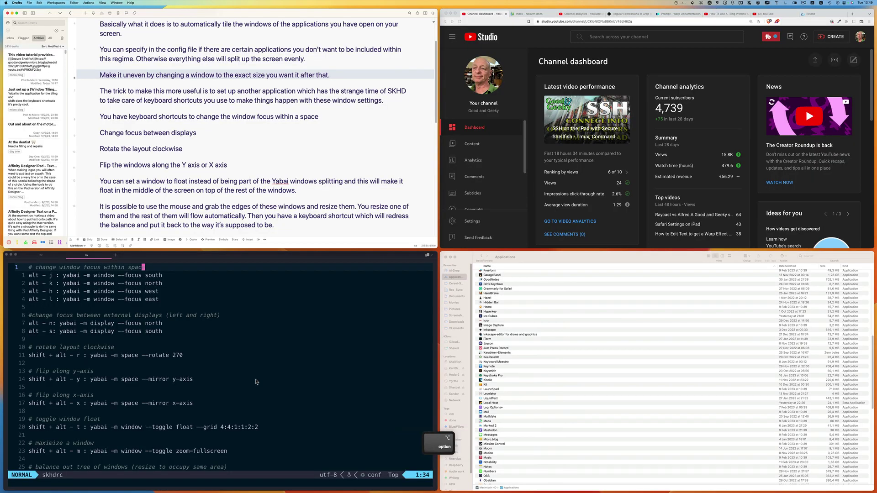
- Swap the terminal with the Drafts window above it, and swap Finder with the browser window above it
left_click_drag(280, 254, 287, 49)
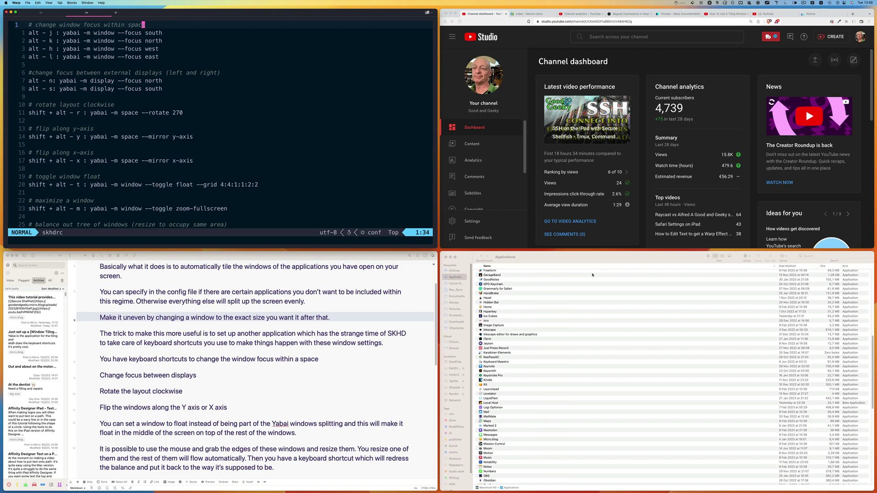
left_click_drag(598, 261, 631, 89)
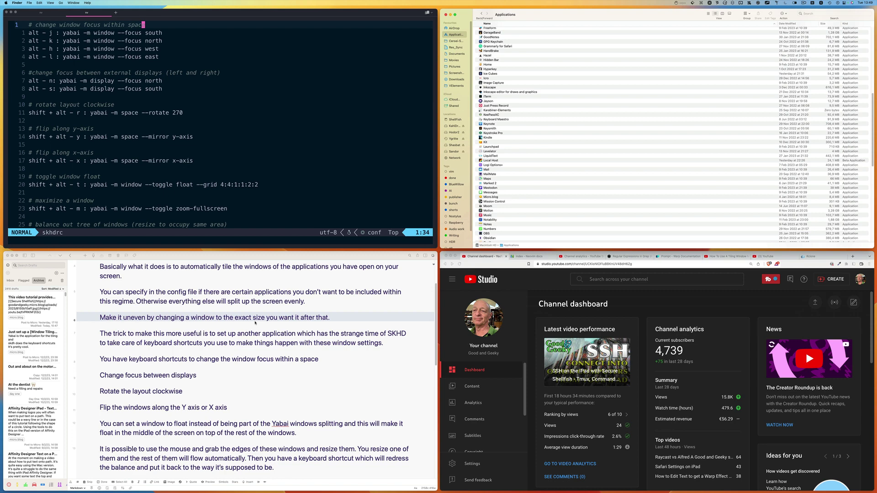
- Toggle the terminal window to full screen and back, and toggle it to floating and back into the tiling
left_click(263, 132)
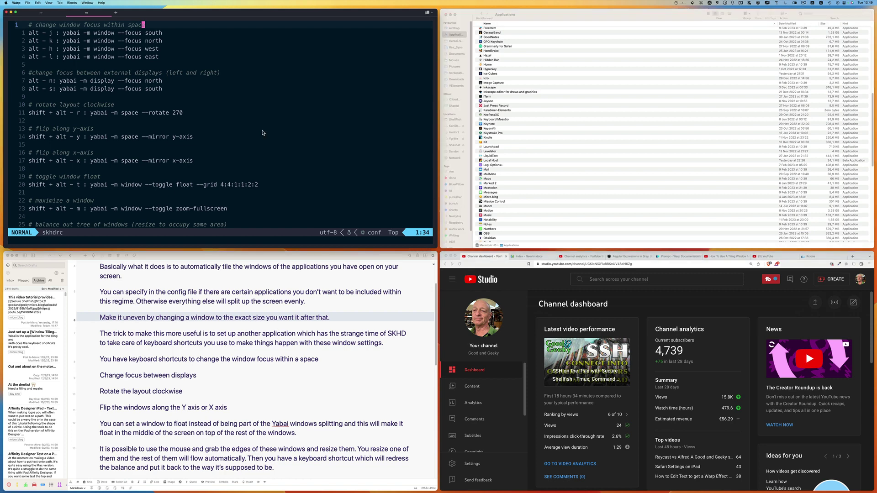
key("shift+alt+m")
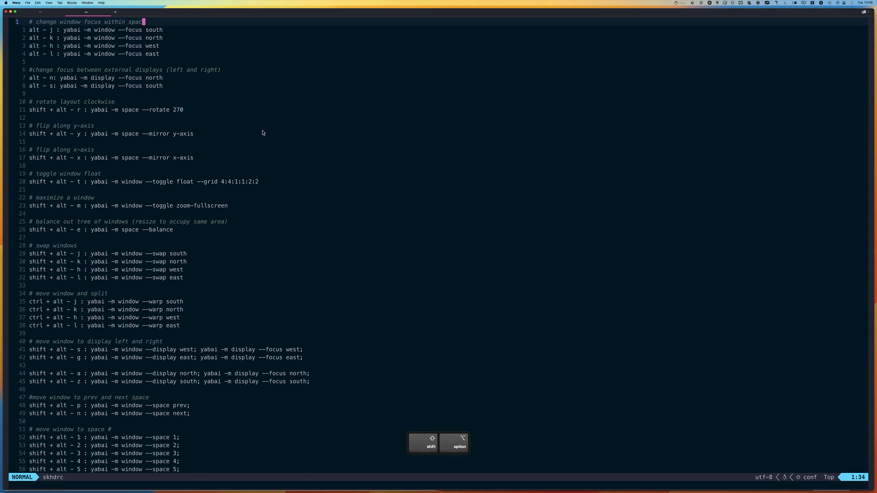
key("shift+alt+m")
key("shift")
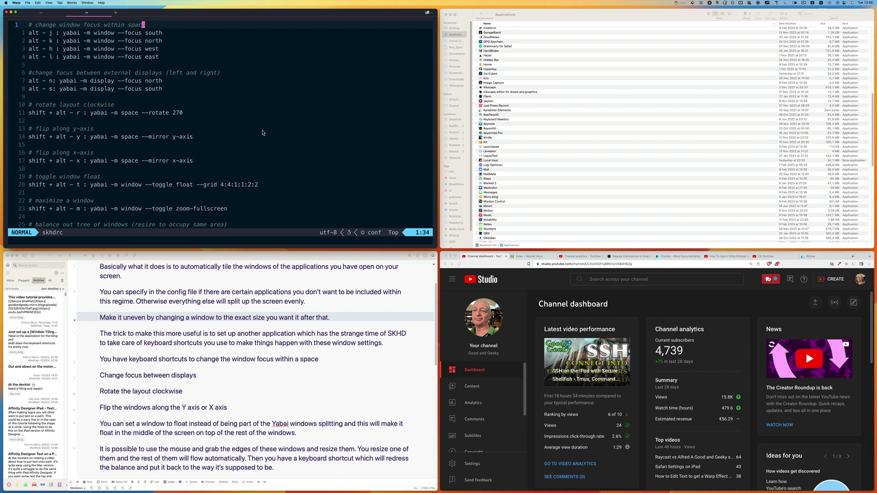
key("shift+alt+t")
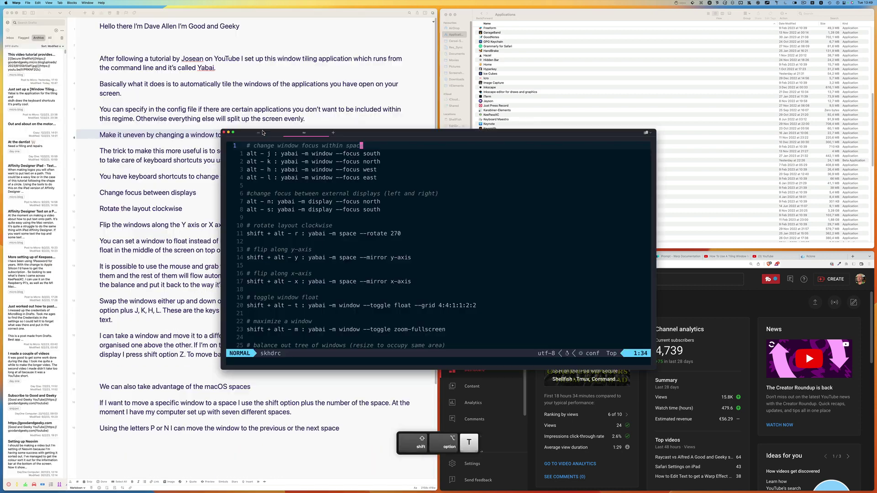
key("shift+alt+t")
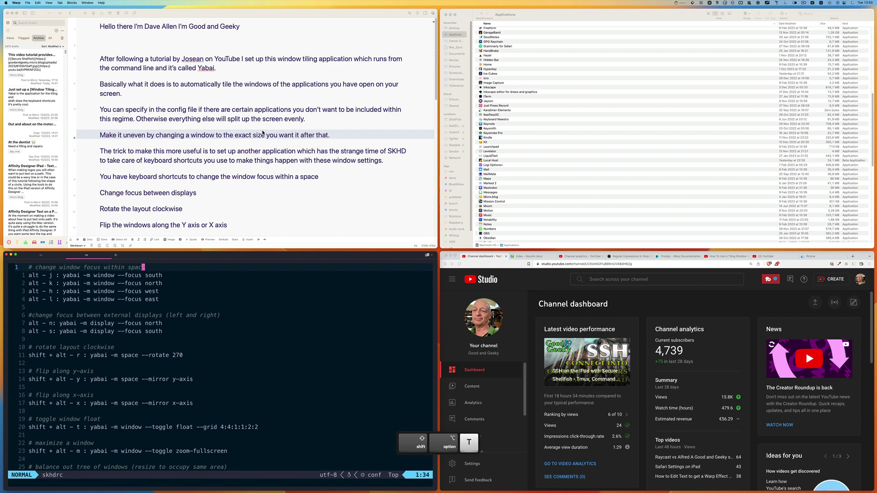
- Jump further down in skhdrc and reposition the floating Local Host window higher and further right on the other display
key("braceright")
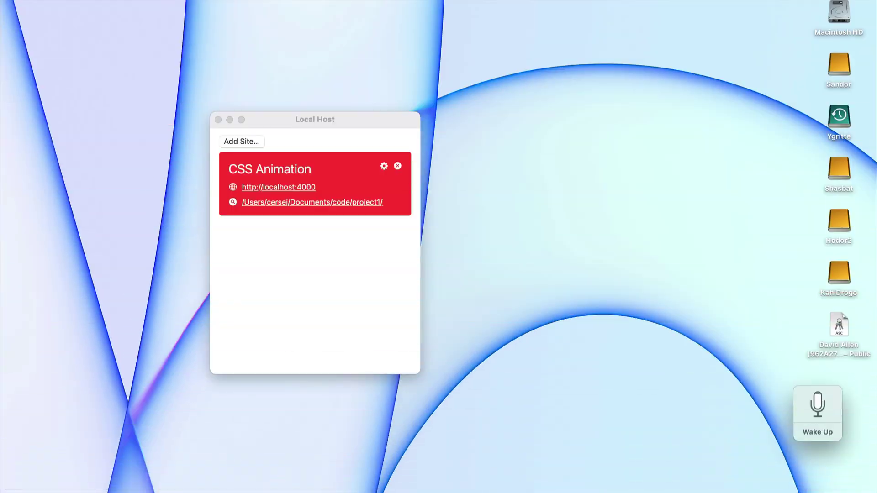
left_click(324, 123)
left_click_drag(312, 120, 440, 64)
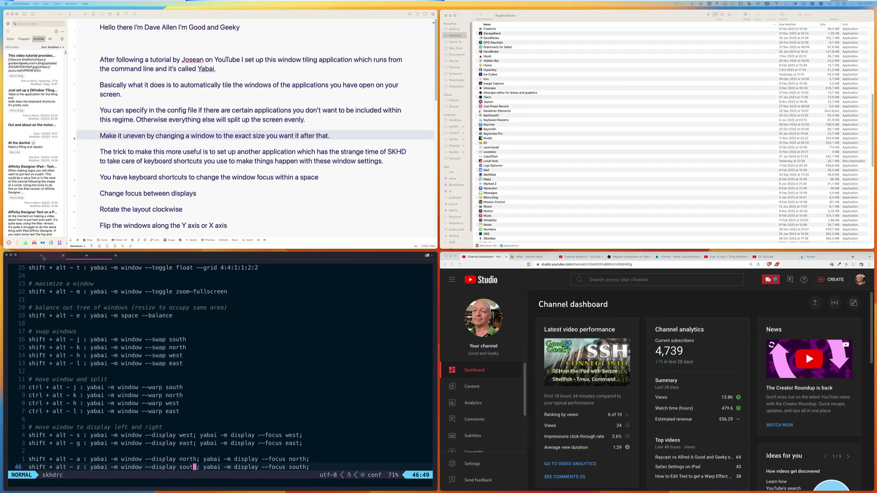
- Show yabairc with its manage=off rules in the terminal, and open System Settings and move its floating window
left_click(43, 259)
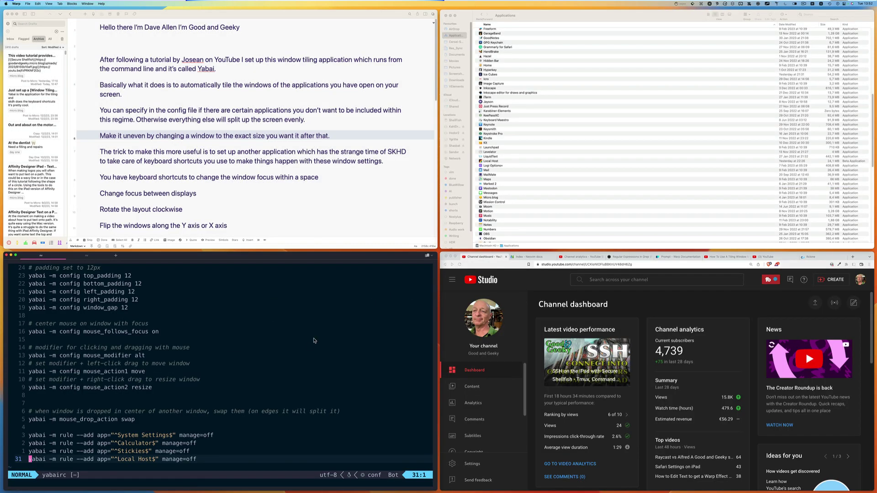
key("super+space")
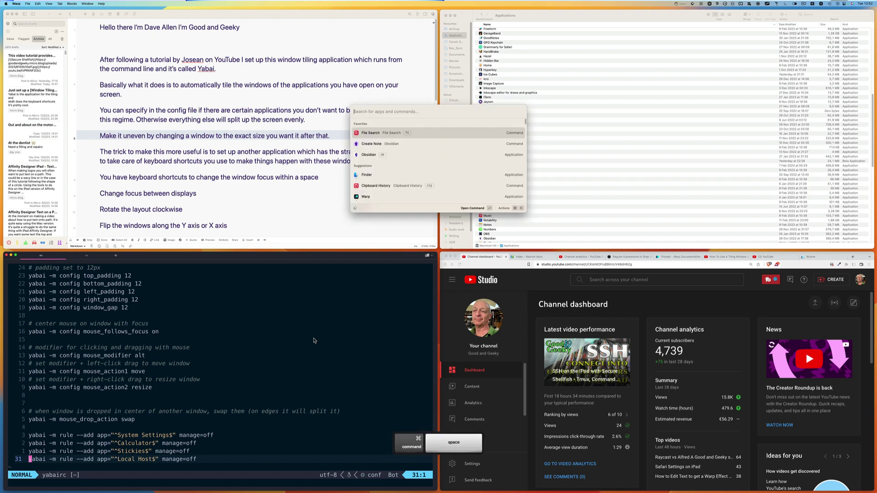
type("sys")
key("Return")
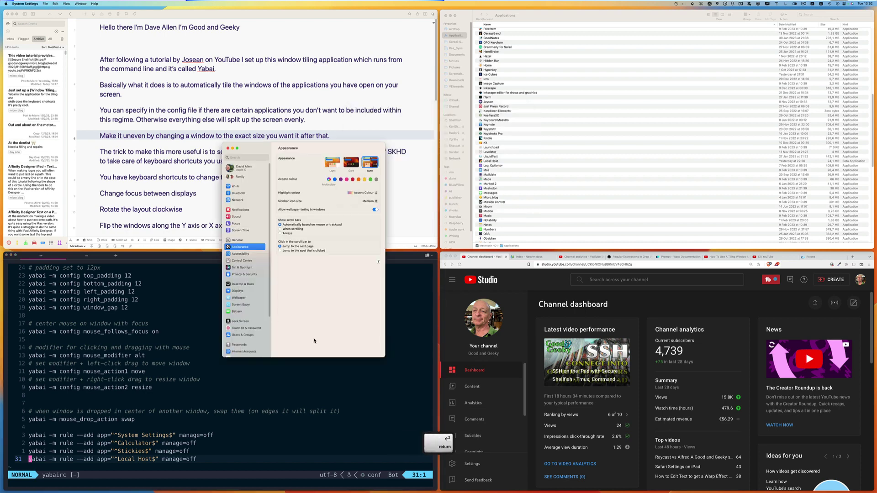
left_click_drag(303, 153, 366, 166)
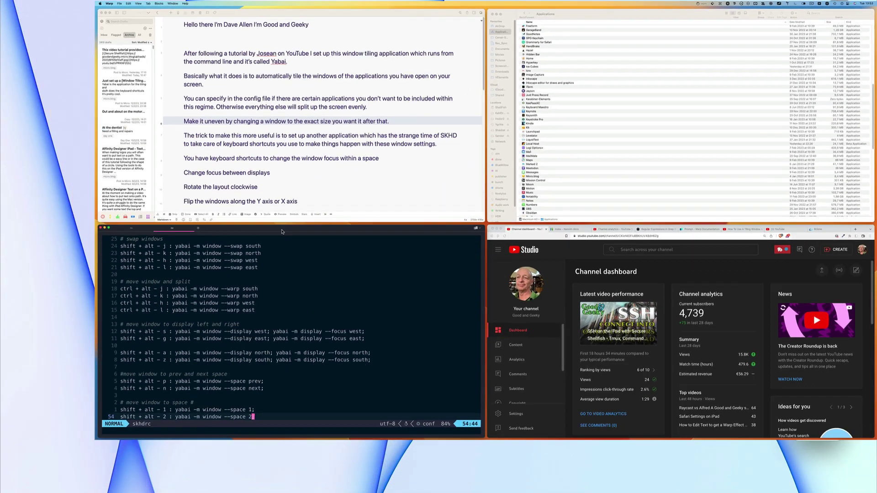
- Send the terminal window to the display below and bring it back to the upper display
key("shift+alt+z")
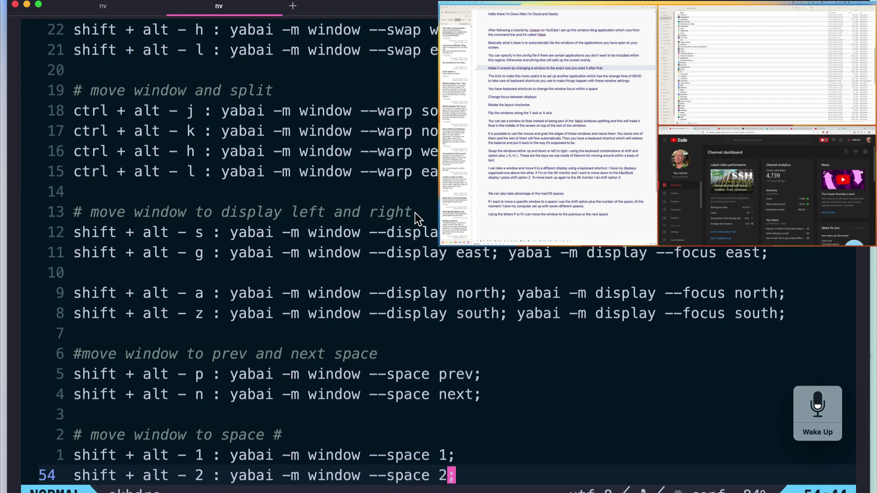
key("shift+alt+a")
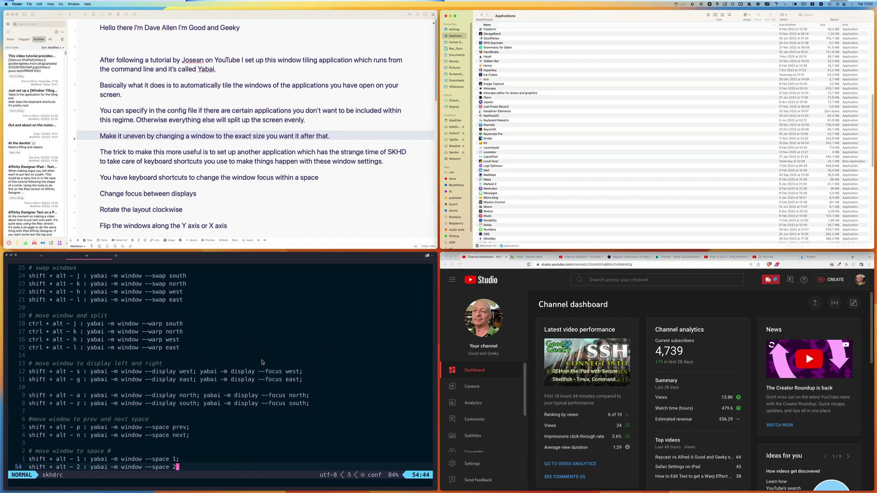
- Focus the terminal, view the available desktop spaces in Mission Control and return to the current space
left_click(242, 259)
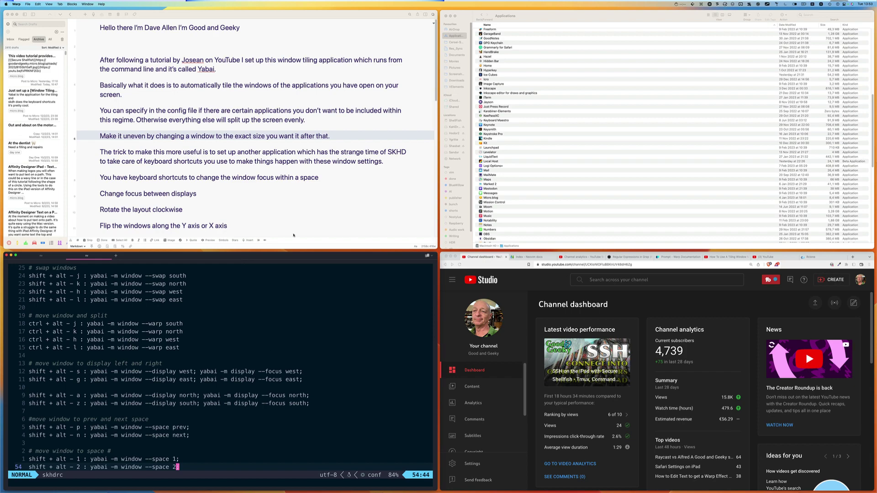
key("ctrl+Up")
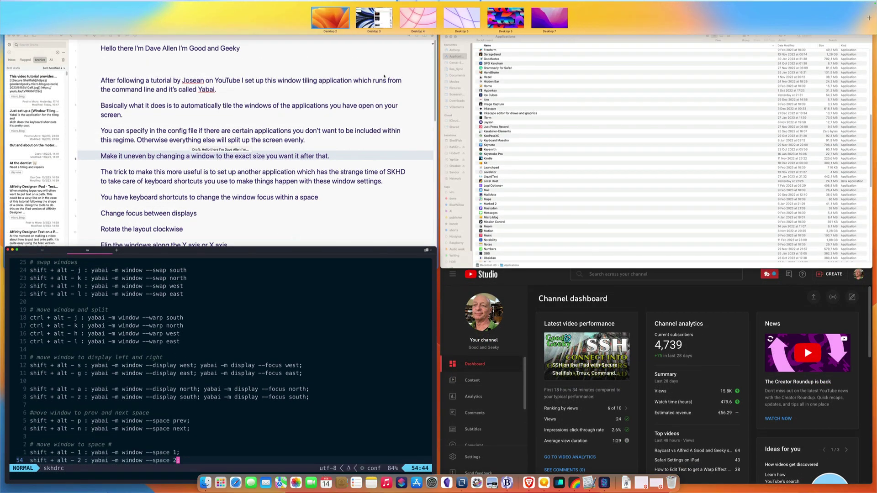
left_click(384, 77)
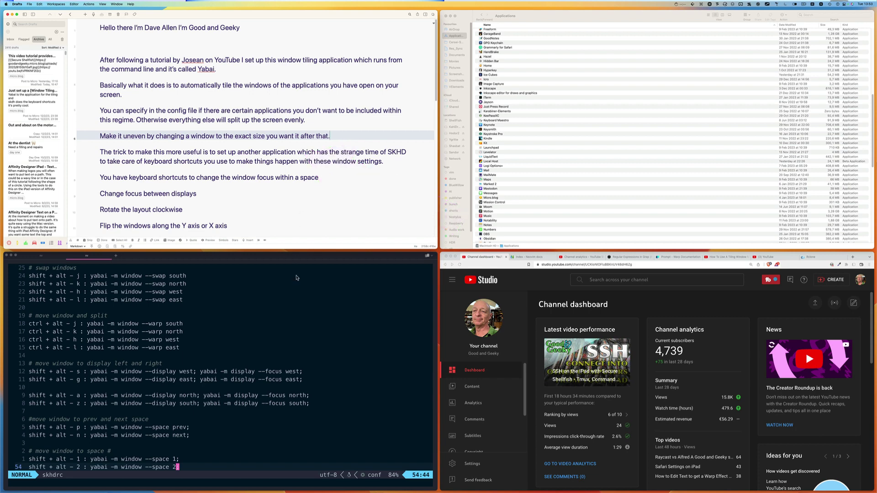
- Send the Drafts window to the next desktop space and switch between the two spaces to view its new place
key("shift+alt+n")
key("ctrl+Right")
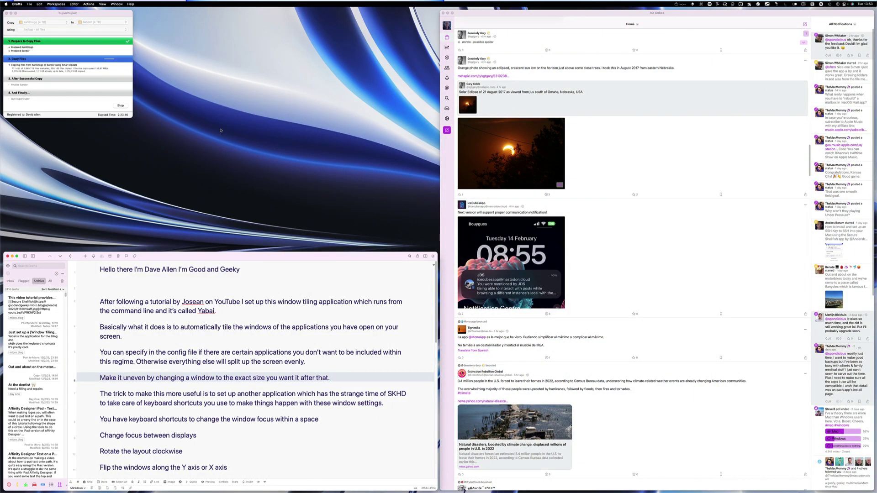
key("ctrl+Left")
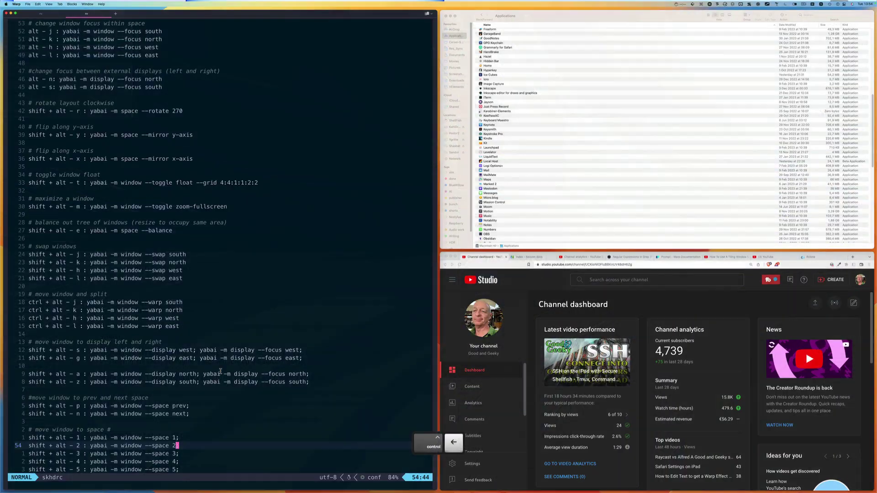
key("ctrl+Right")
key("ctrl+Right")
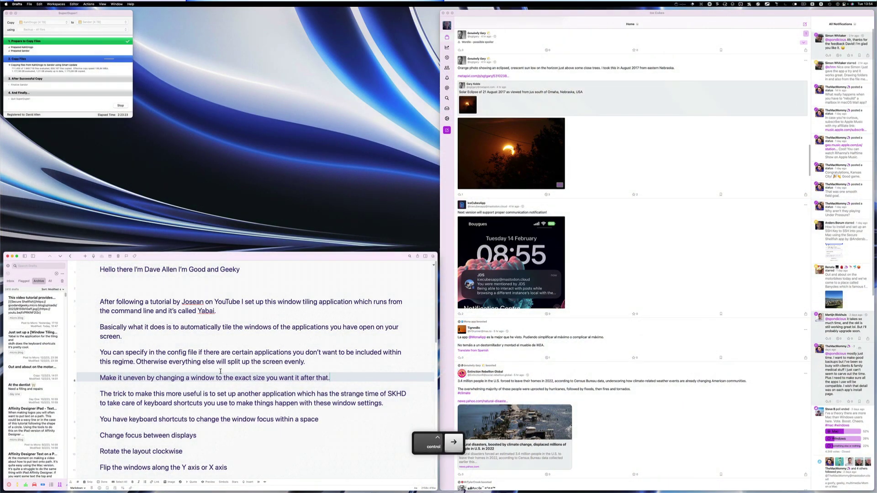
- Send the Drafts window back to the previous space and switch to that space
key("ctrl+Left")
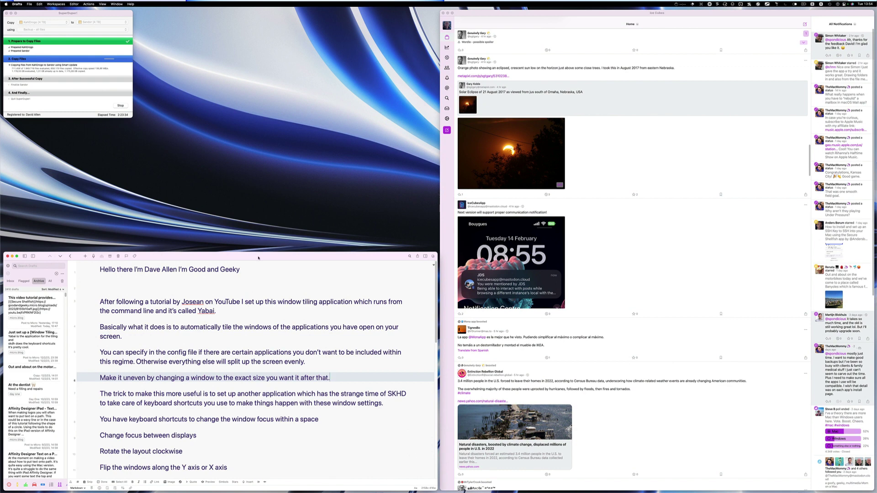
key("shift+alt+p")
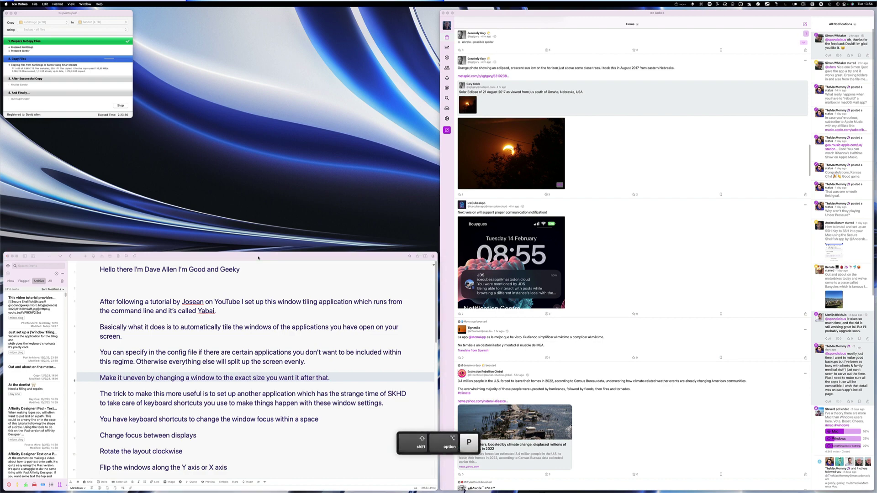
key("ctrl+Left")
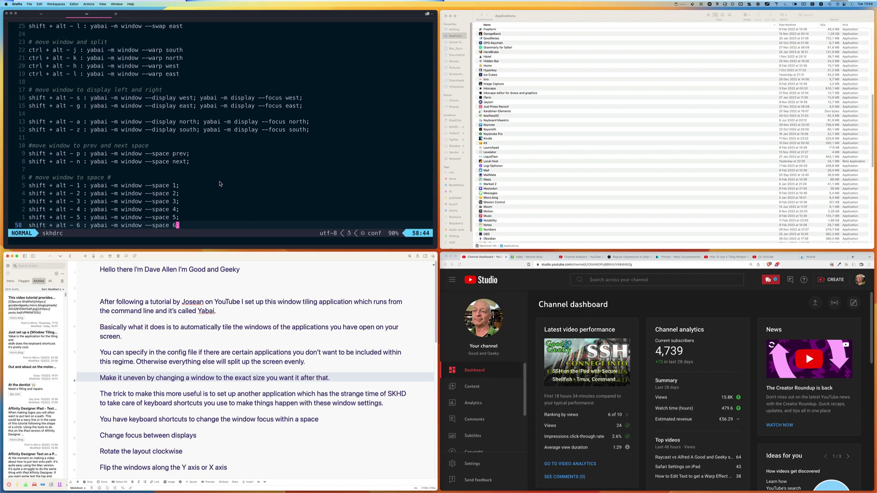
- Send the Drafts window to space 7 and go to that space through Mission Control
key("shift+alt+7")
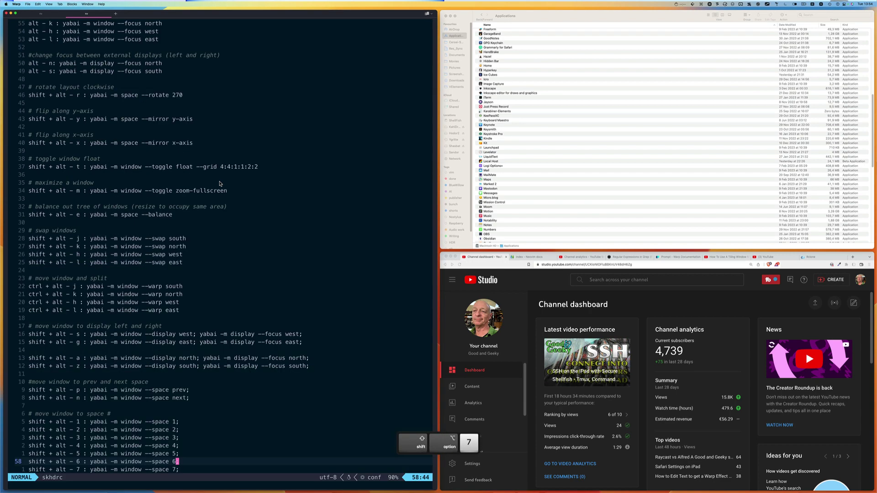
key("ctrl+Up")
left_click(570, 19)
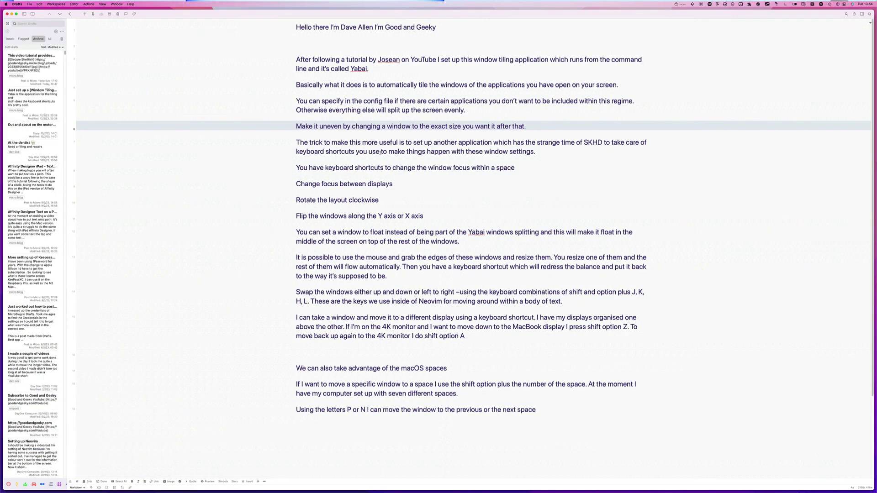
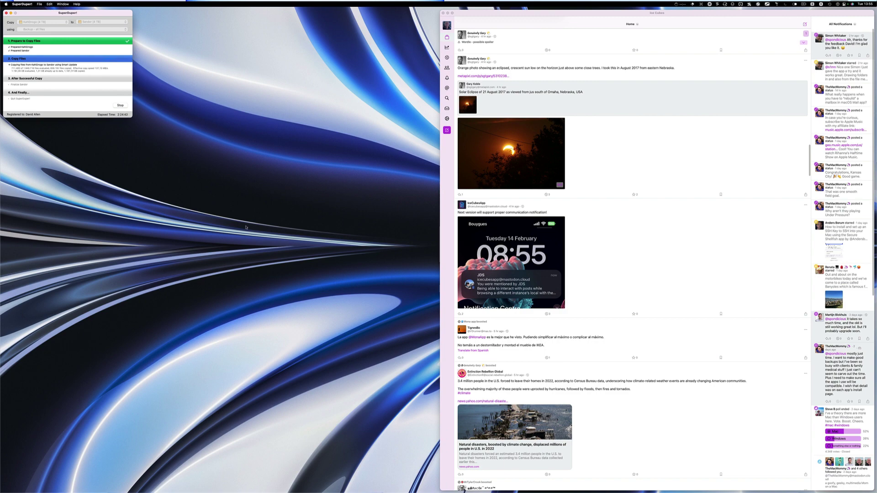
- Return to the terminal's space, send the Finder Applications window to the next space and follow it there
key("ctrl+Right")
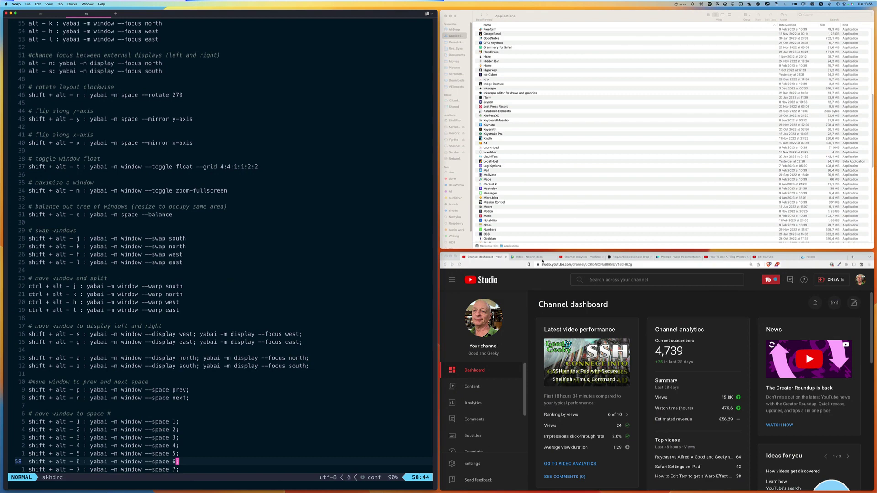
left_click(556, 245)
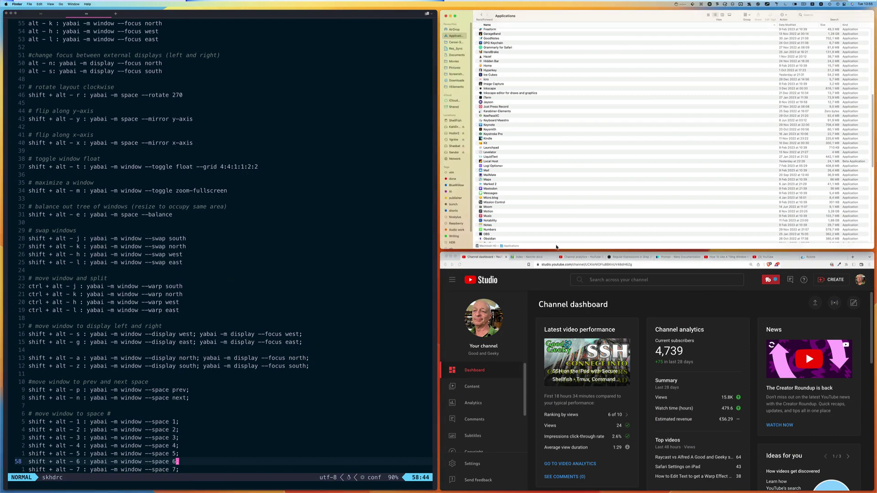
key("shift+alt")
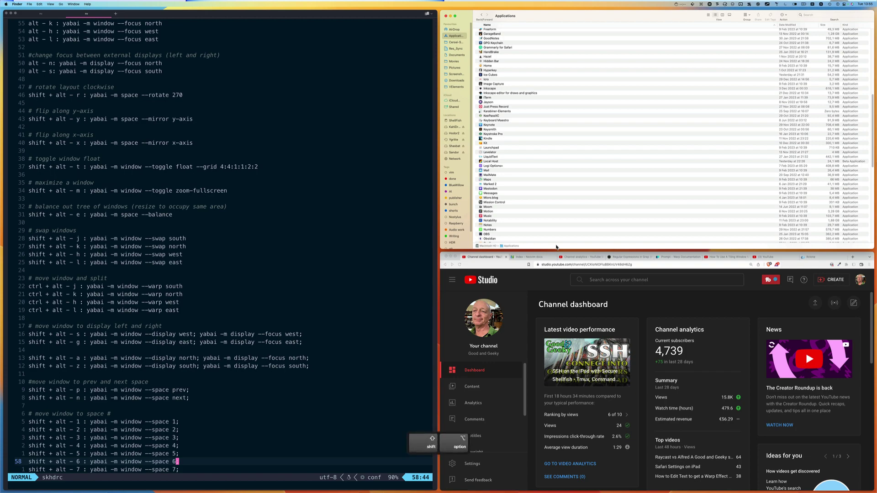
key("shift+alt+n")
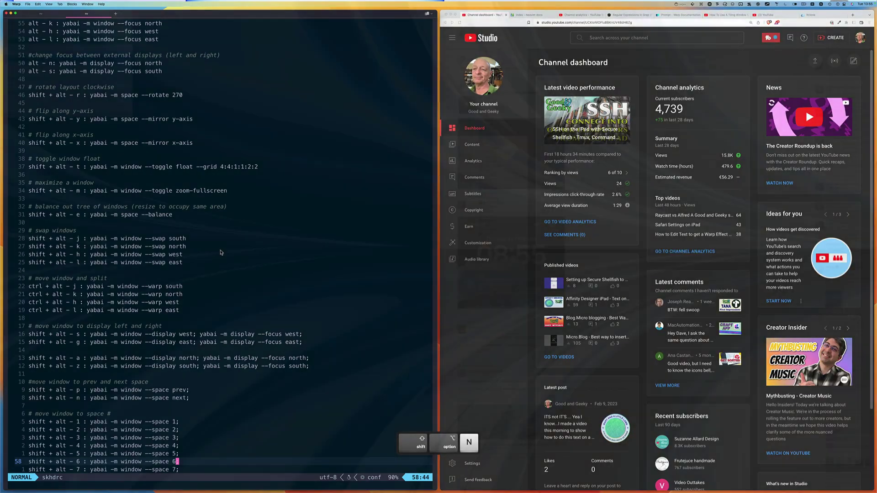
key("ctrl+Right")
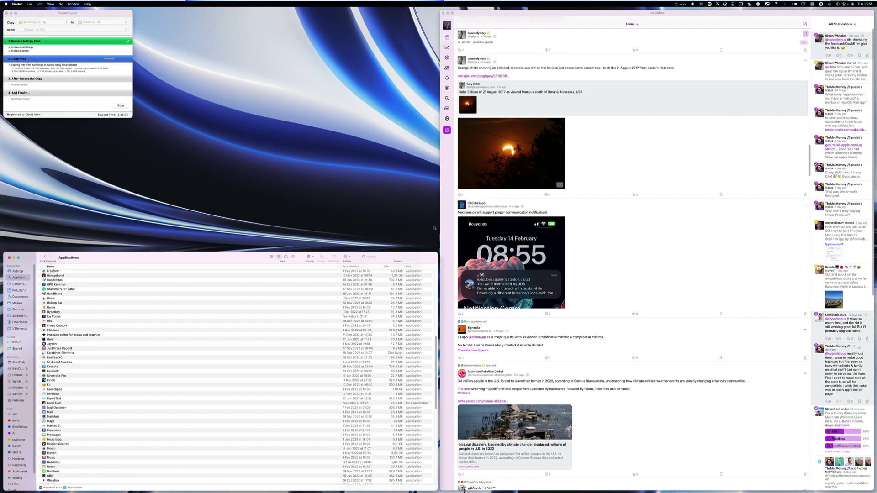
- Resize the split between Finder and Ice Cubes, first widening the Finder window and afterwards narrowing it
left_click_drag(440, 276, 571, 276)
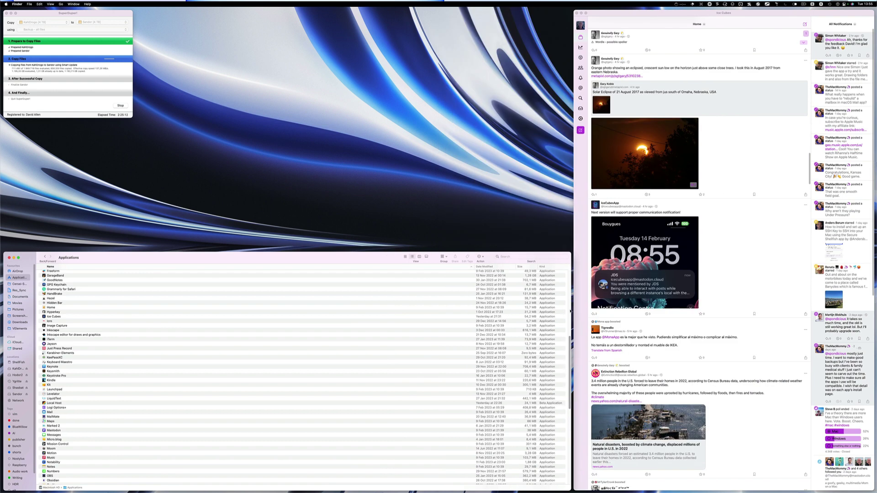
left_click_drag(572, 320, 329, 338)
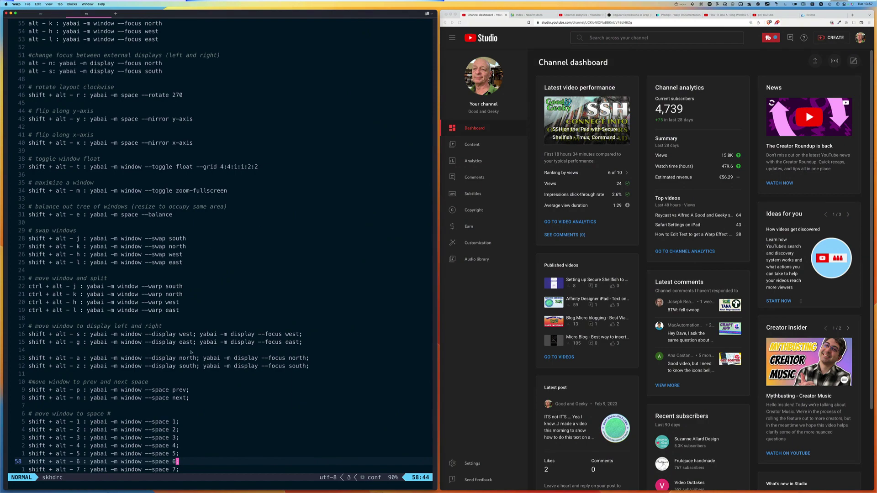
- Show the end of skhdrc, narrow the terminal window to about a third of the screen and toggle floating for the Finder window
key("shift+g")
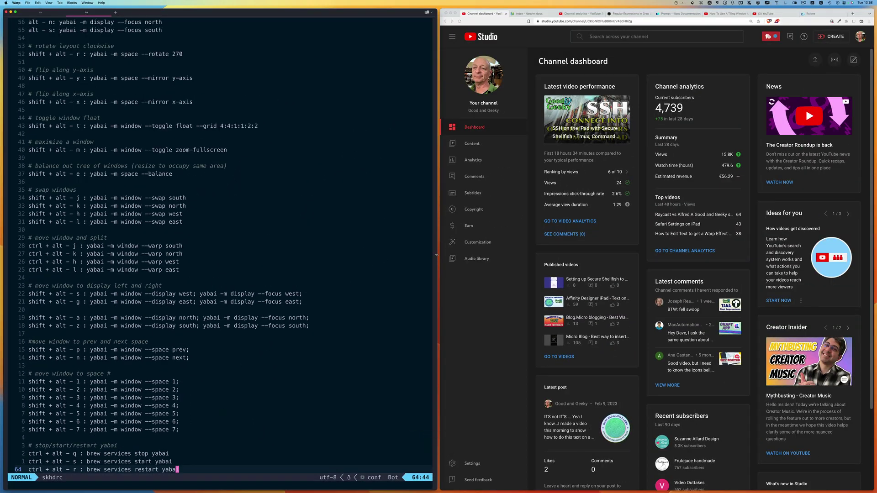
left_click_drag(437, 255, 290, 271)
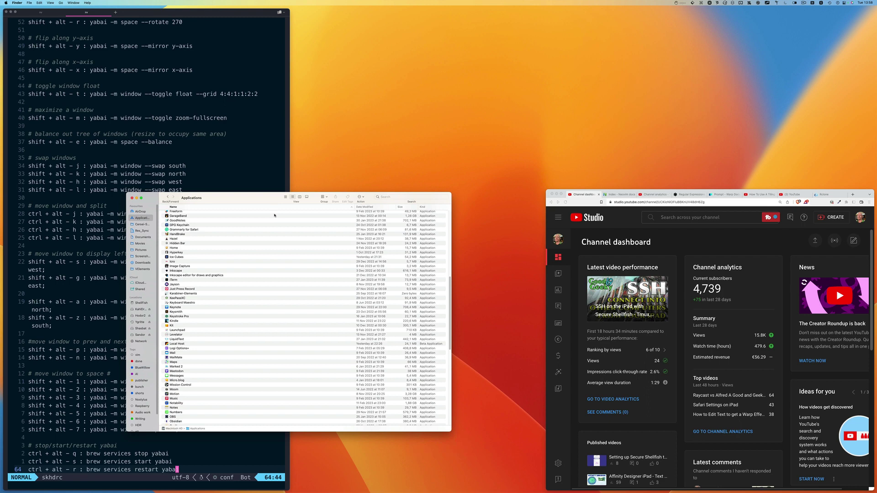
key("shift+alt+t")
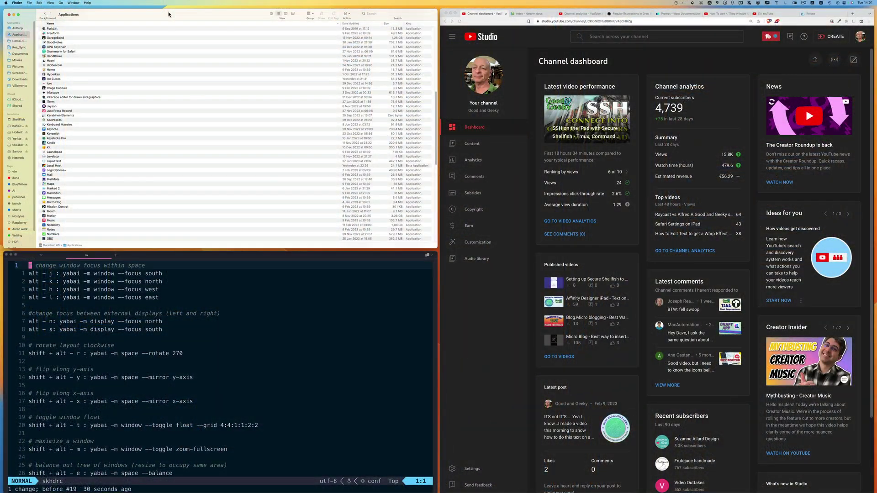
- Show yabairc in the terminal and duplicate its last rule, the "^Local Host$" manage=off line, below itself
left_click(41, 254)
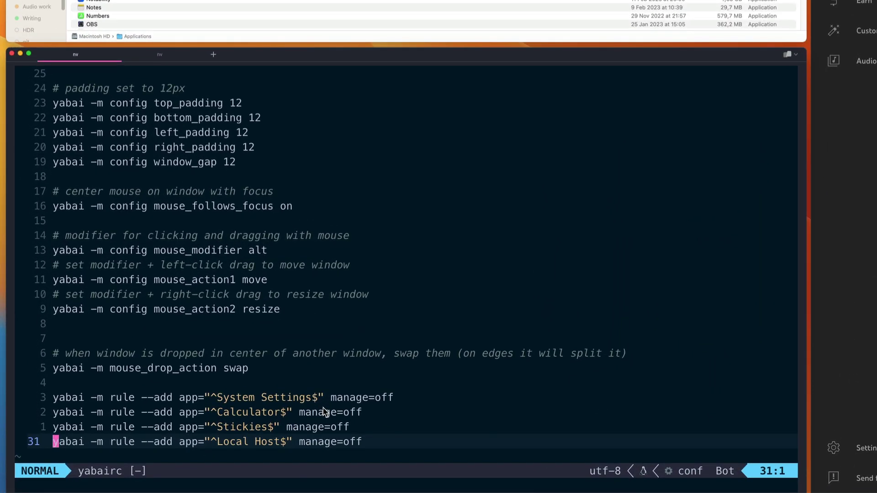
key("y")
key("shift")
key("shift+4")
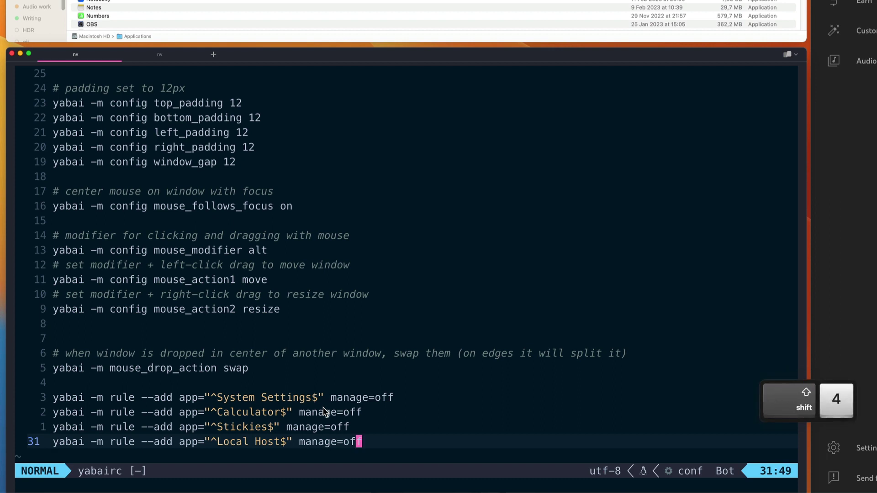
key("p")
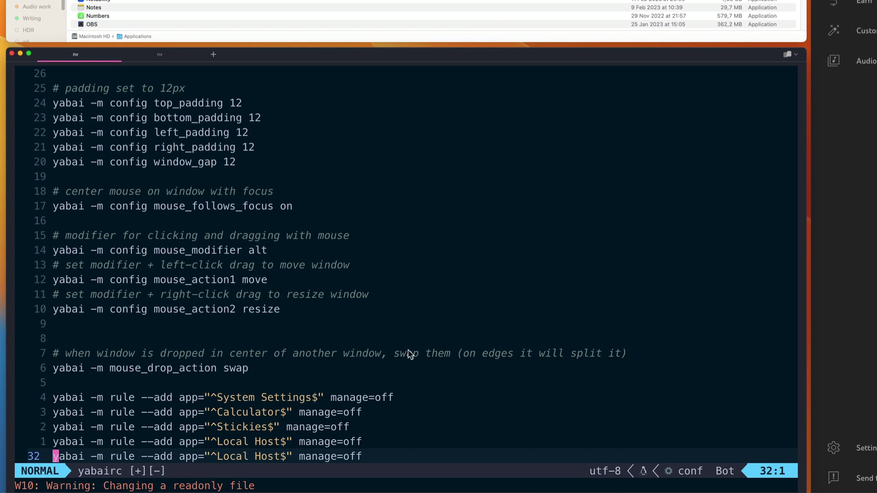
- Replace the word "Local" with "Finder" in the app pattern of the duplicated rule on line 32
key("w")
key("w")
key("w")
key("w")
key("w")
key("w")
key("w")
key("w")
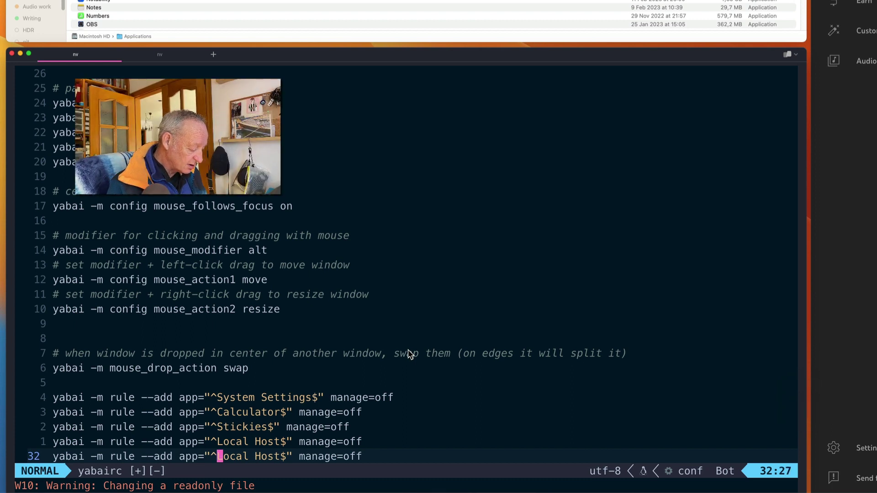
key("c")
key("w")
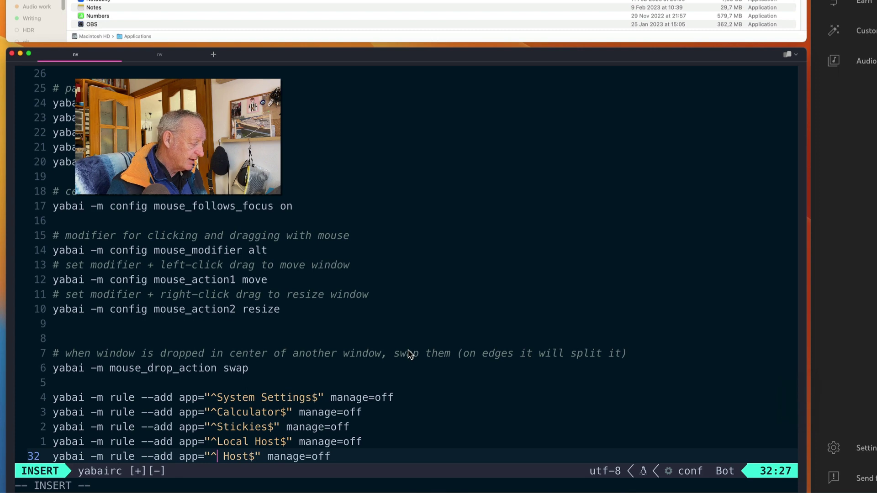
type("Finder")
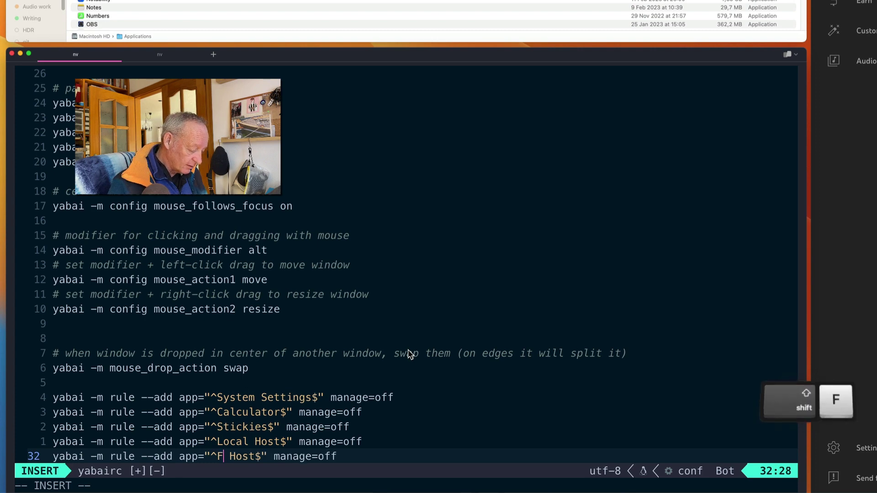
key("Escape")
- Delete the leftover word "Host" and the extra space so the new rule's app pattern reads "^Finder$"
key("w")
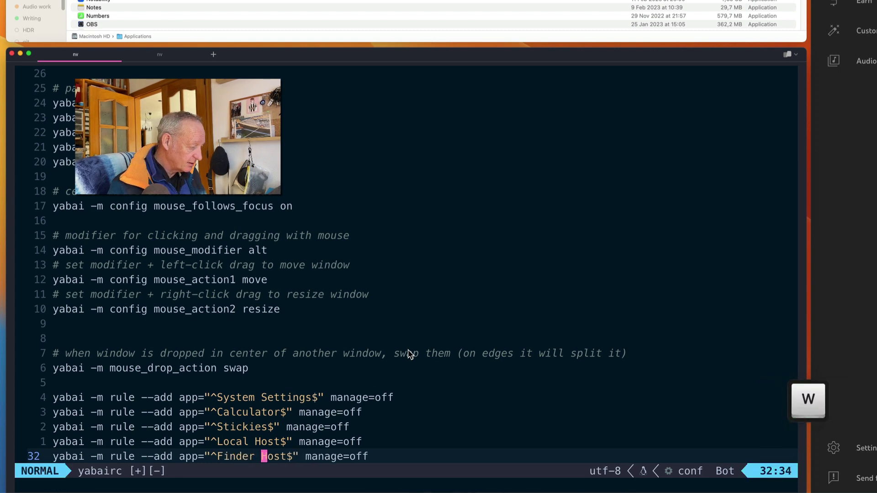
key("d")
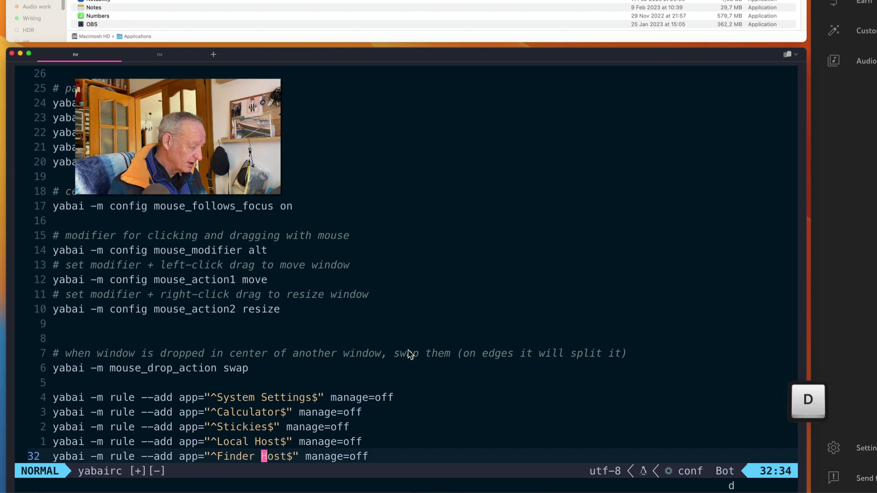
key("w")
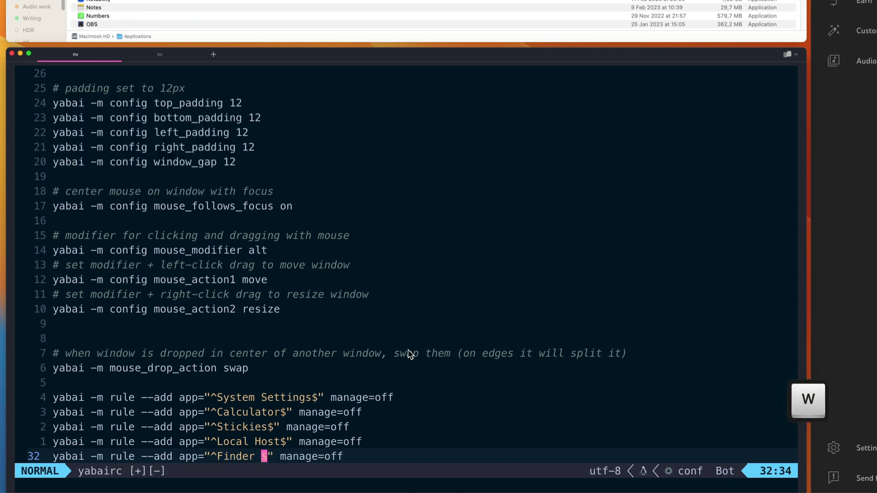
key("Left")
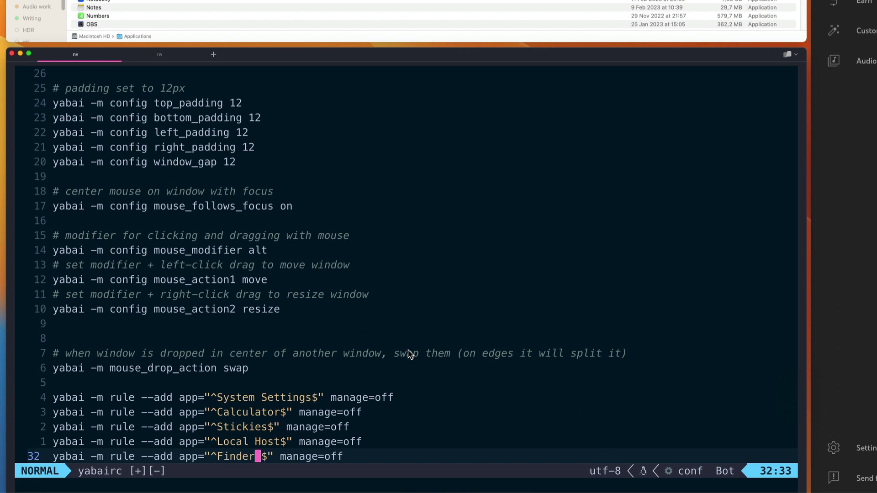
key("x")
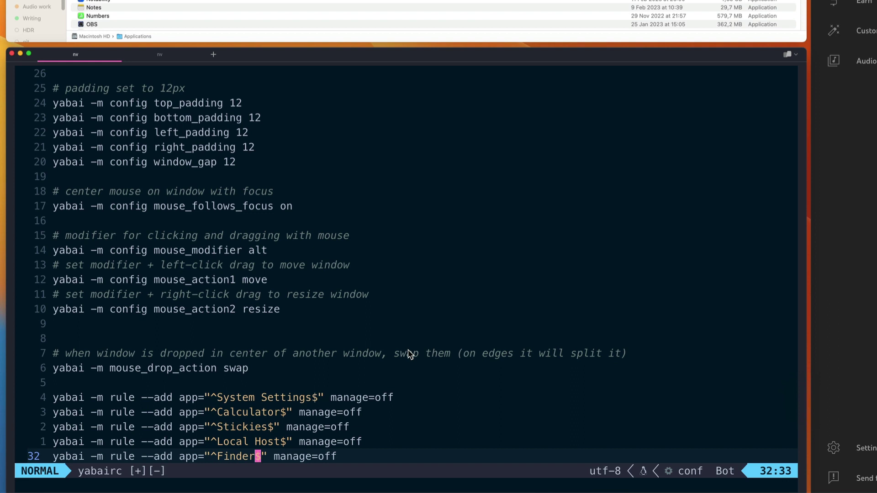
- Force-save yabairc with :w!, switch to skhdrc and restart the yabai service
type(":w")
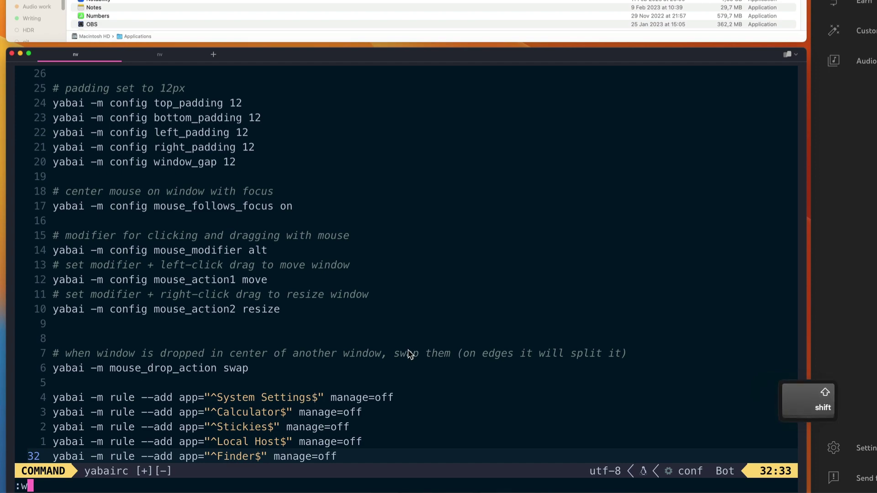
type("!")
key("Return")
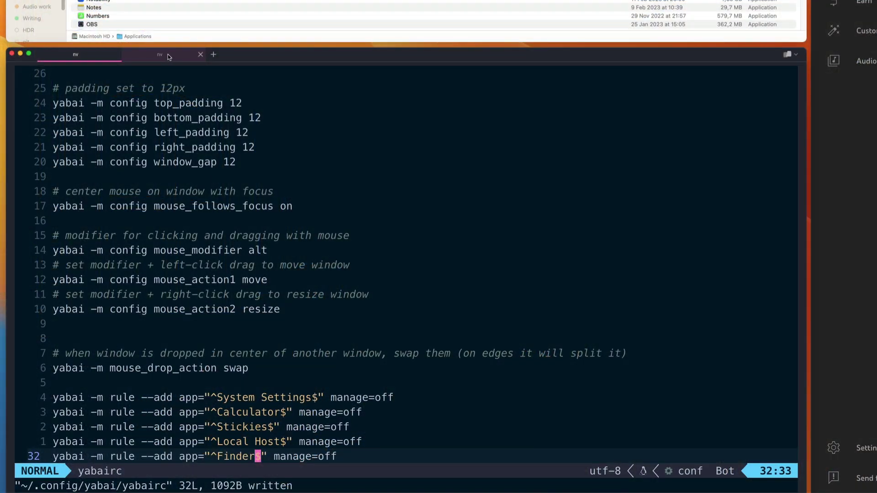
left_click(168, 54)
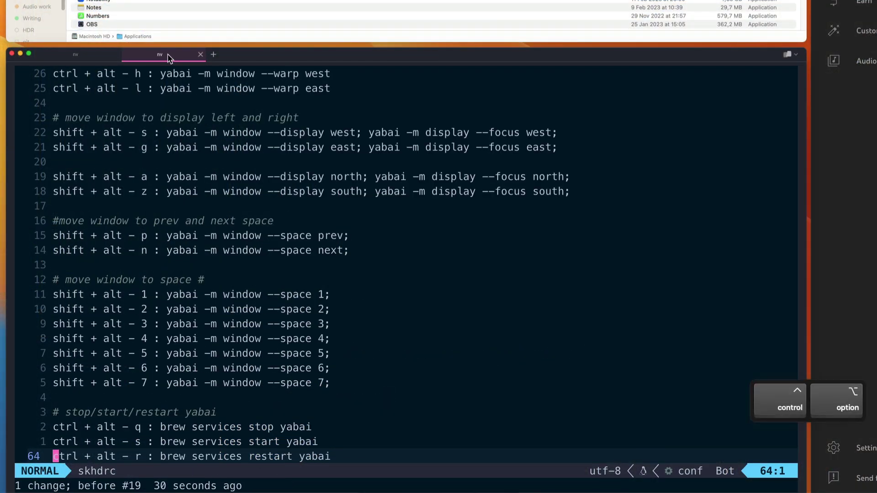
key("ctrl+alt+r")
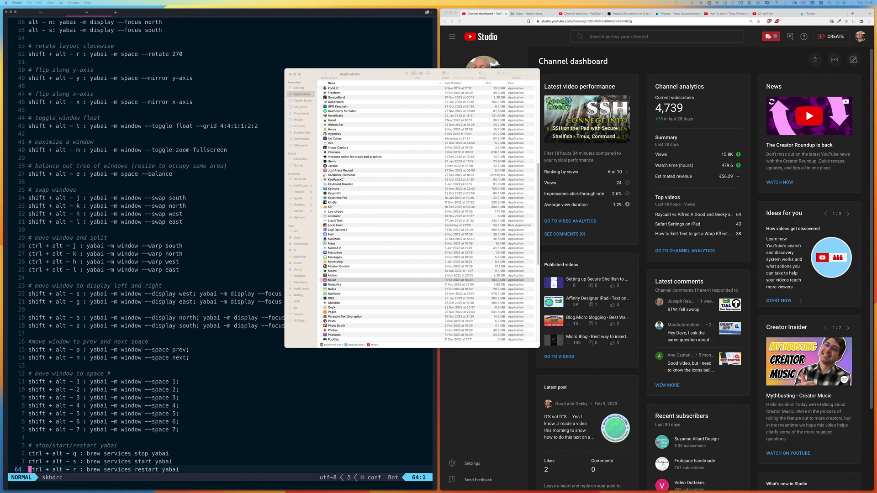